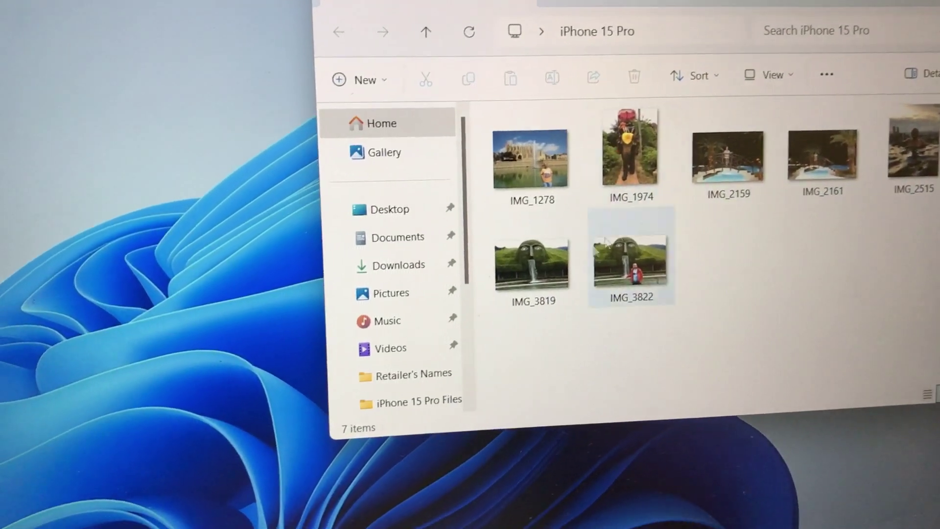
# Select the IMG_3819 photo in the iPhone 15 Pro folder.
pyautogui.click(510, 285)
# Preview IMG_3819 full size, close it, and select all five videos in the Videos folder.
pyautogui.doubleClick(568, 247)
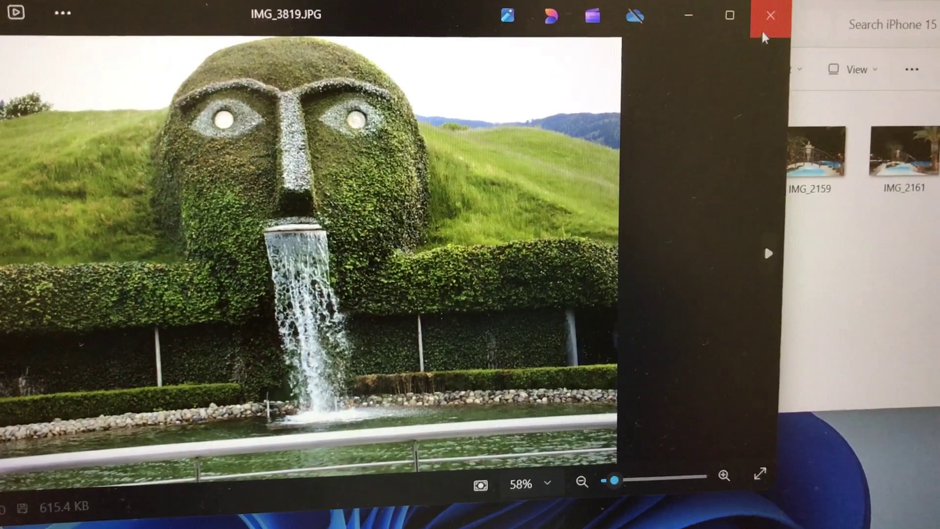
pyautogui.click(770, 16)
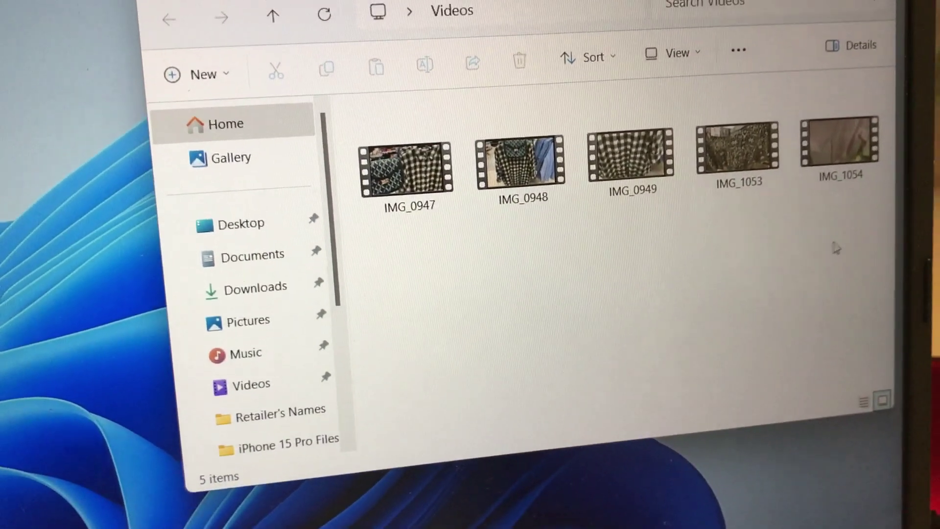
pyautogui.moveTo(837, 184); pyautogui.dragTo(353, 110)
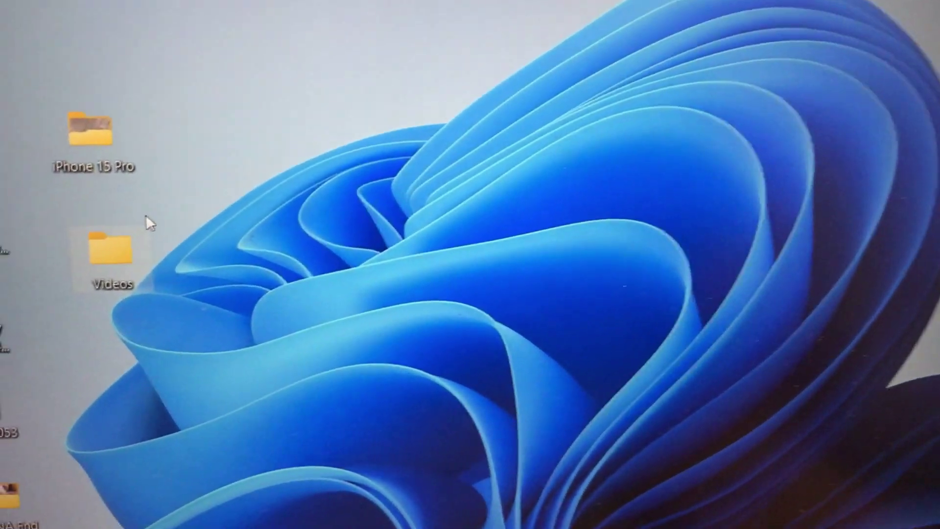
# Delete the Videos folder from the desktop.
pyautogui.press('Delete')
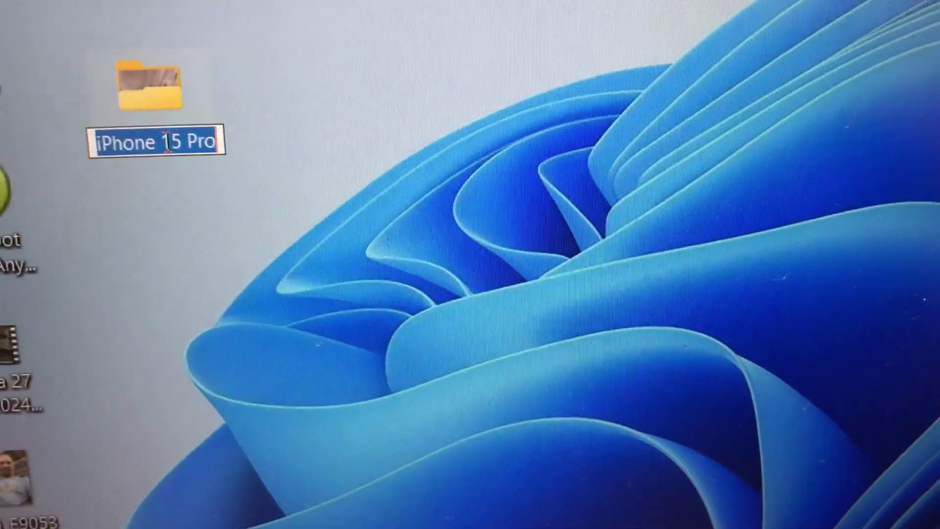
pyautogui.write('1')
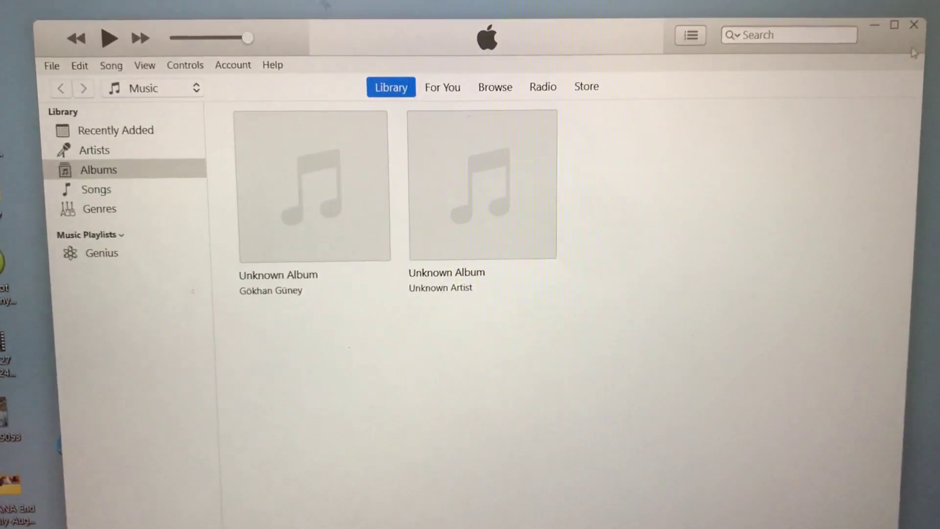
# Close iTunes, view This PC, and relaunch iTunes from its desktop shortcut.
pyautogui.click(900, 30)
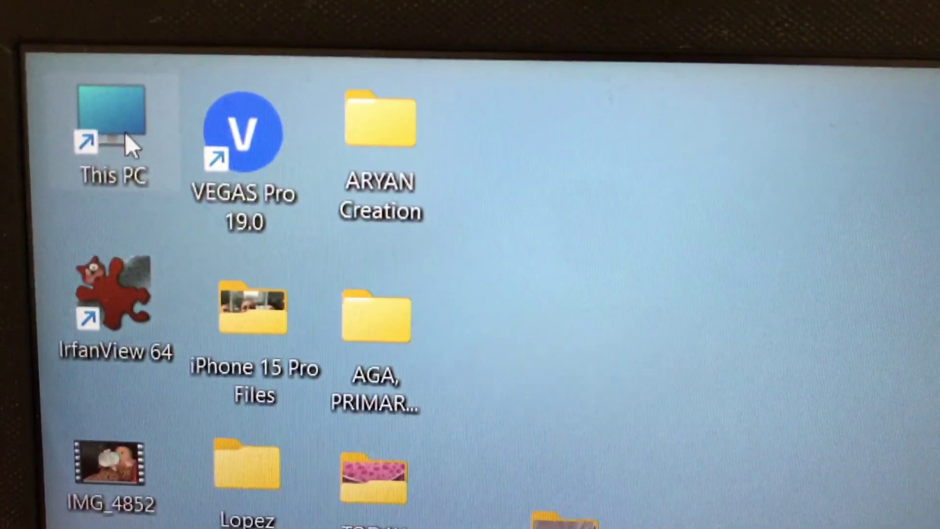
pyautogui.doubleClick(126, 133)
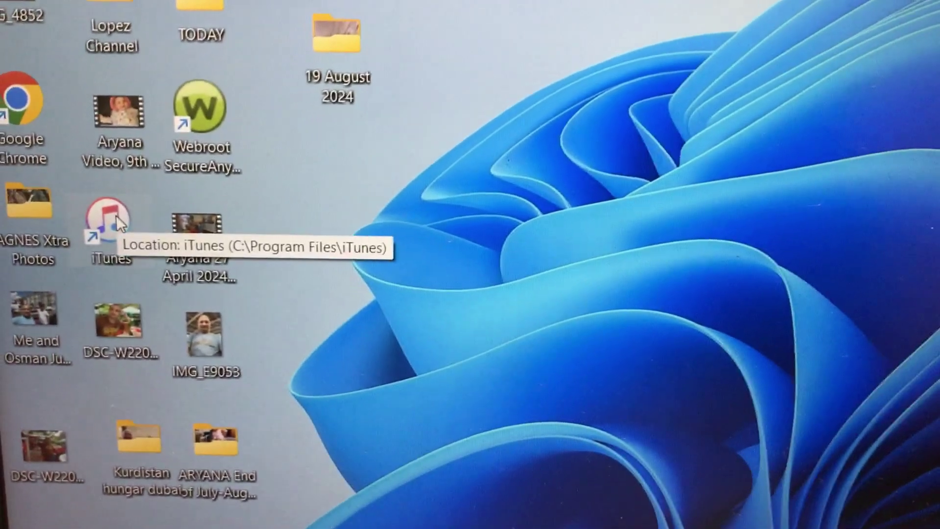
pyautogui.doubleClick(96, 216)
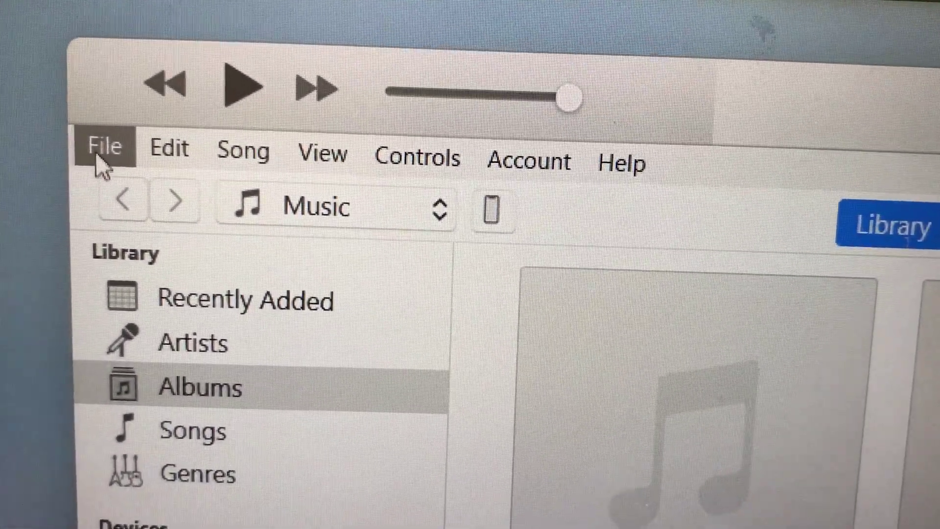
# Add every file from the desktop's 19 August 2024 folder to the iTunes library.
pyautogui.click(77, 127)
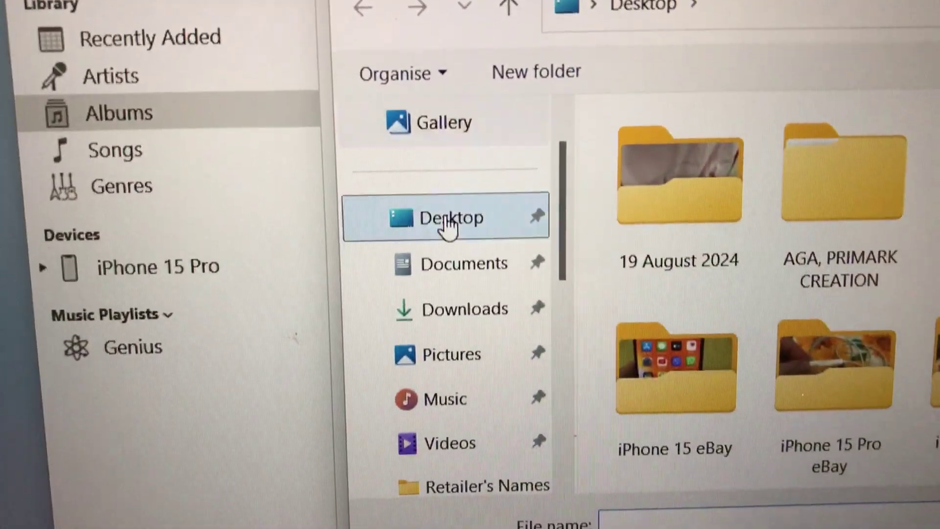
pyautogui.click(470, 184)
pyautogui.scroll(3, 917, 154)
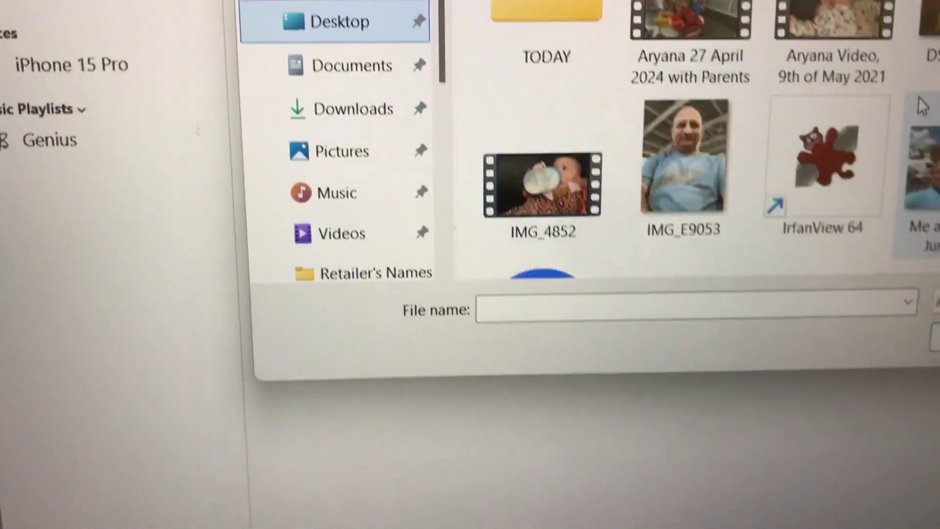
pyautogui.scroll(3, 918, 154)
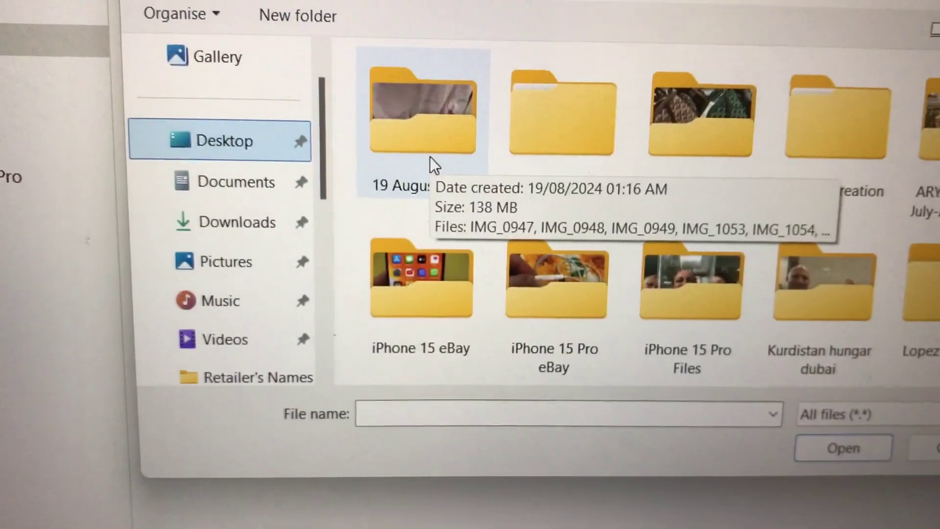
pyautogui.click(430, 132)
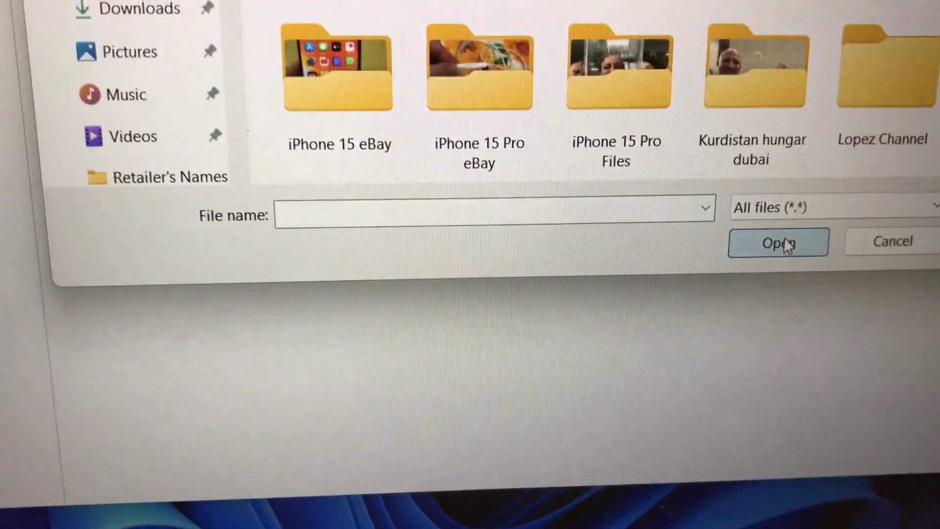
pyautogui.click(763, 208)
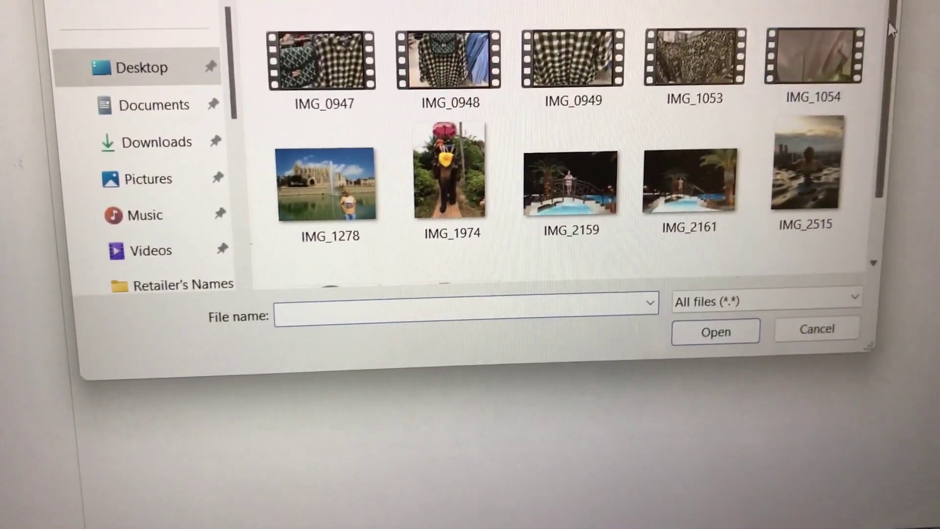
pyautogui.moveTo(878, 52); pyautogui.dragTo(555, 136)
pyautogui.hotkey('ctrl', 'a')
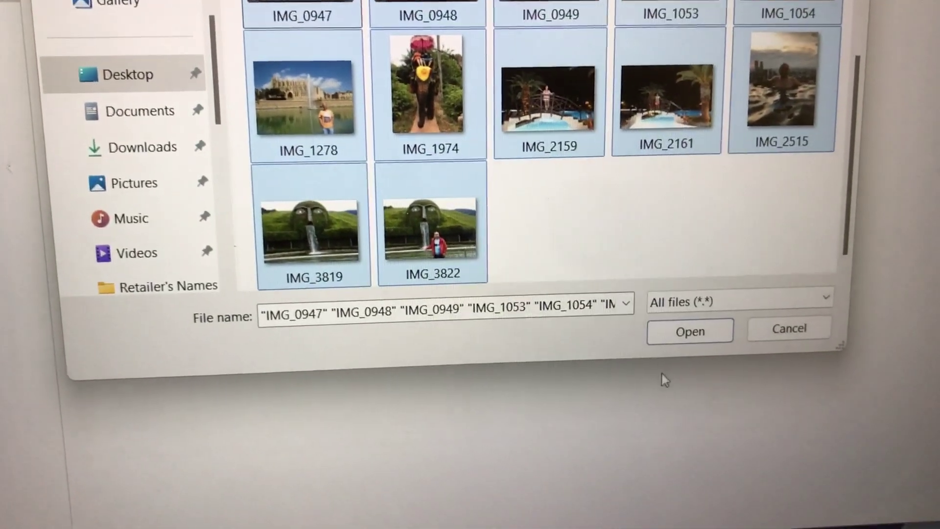
pyautogui.click(694, 336)
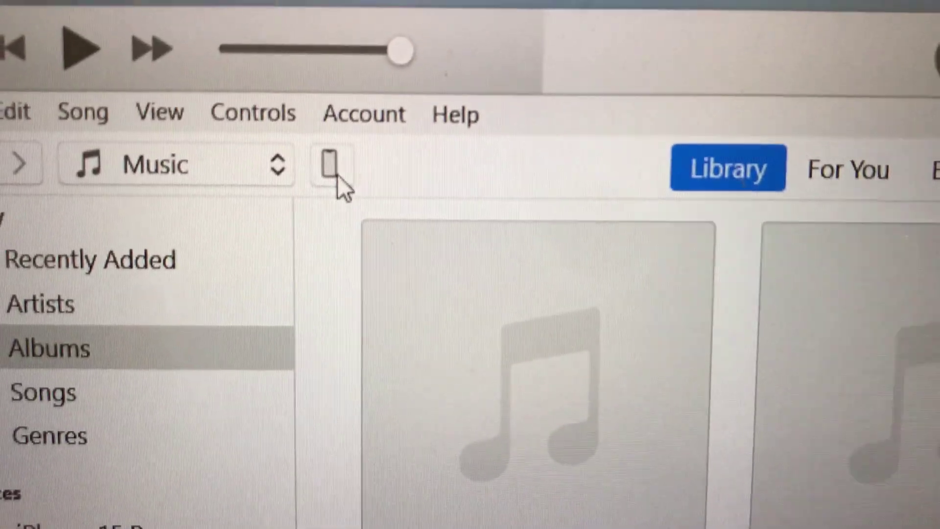
# Enable photo syncing for the iPhone 15 Pro covering all folders.
pyautogui.click(313, 176)
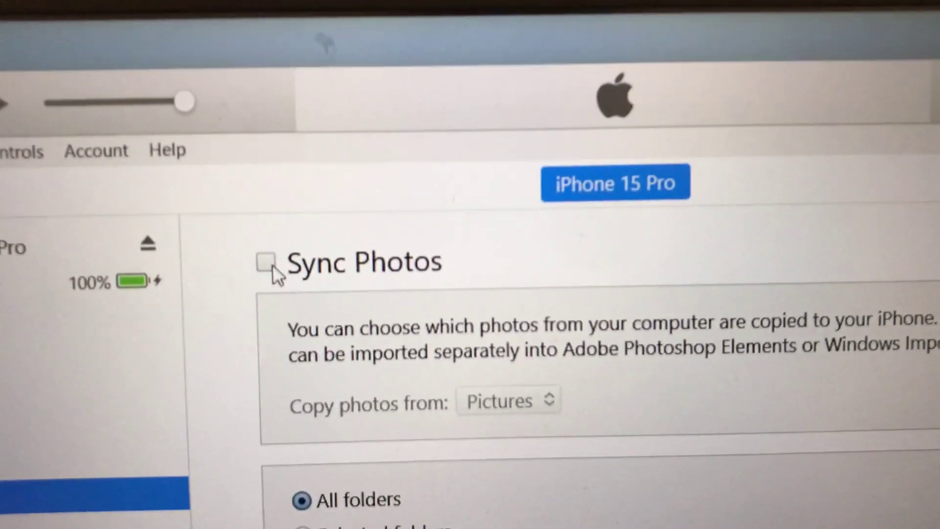
pyautogui.click(305, 266)
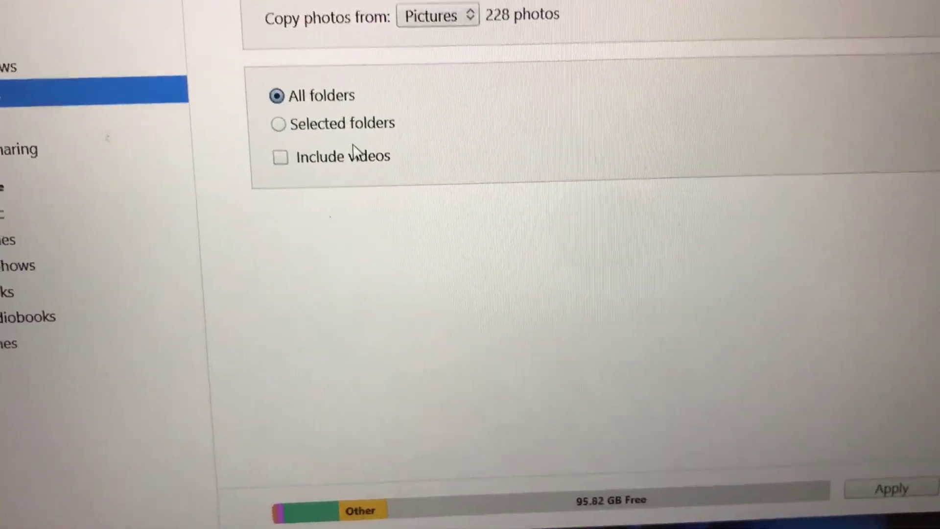
pyautogui.click(345, 124)
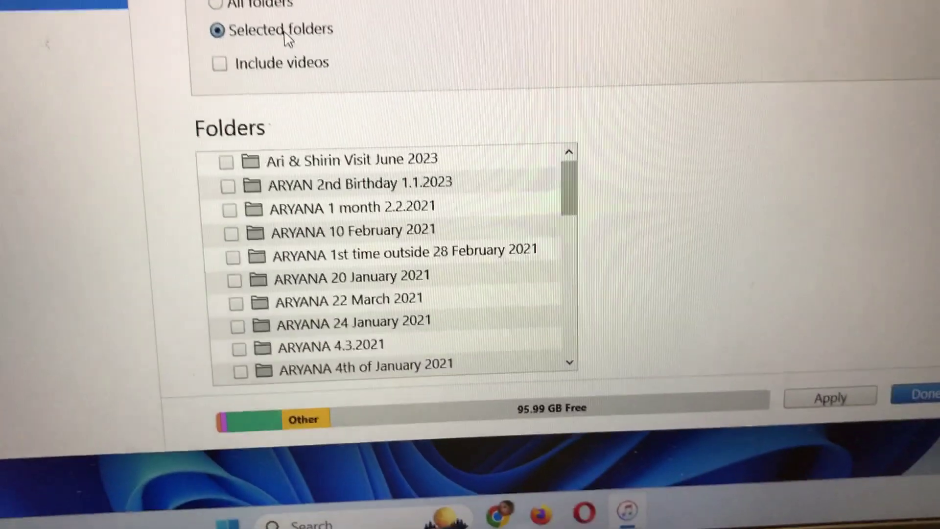
pyautogui.click(268, 6)
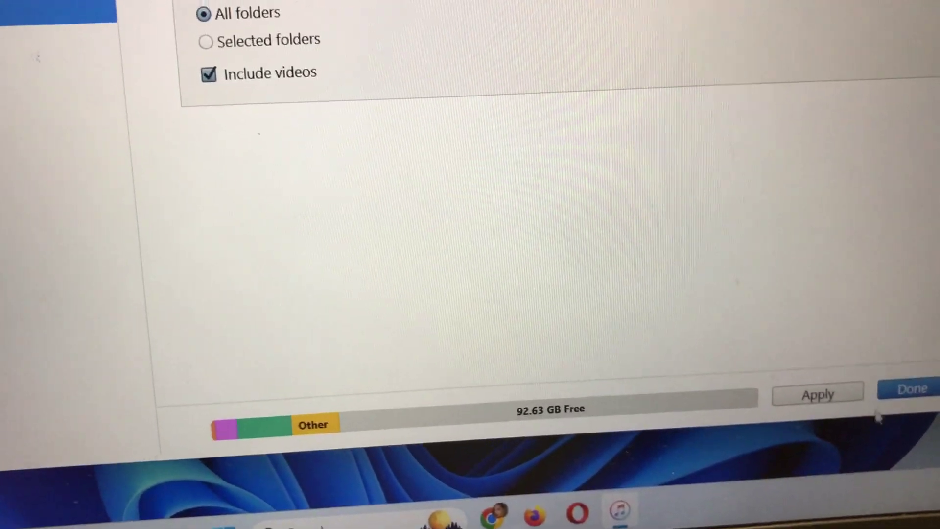
# Apply the photo sync settings and confirm Remove and Sync.
pyautogui.click(826, 415)
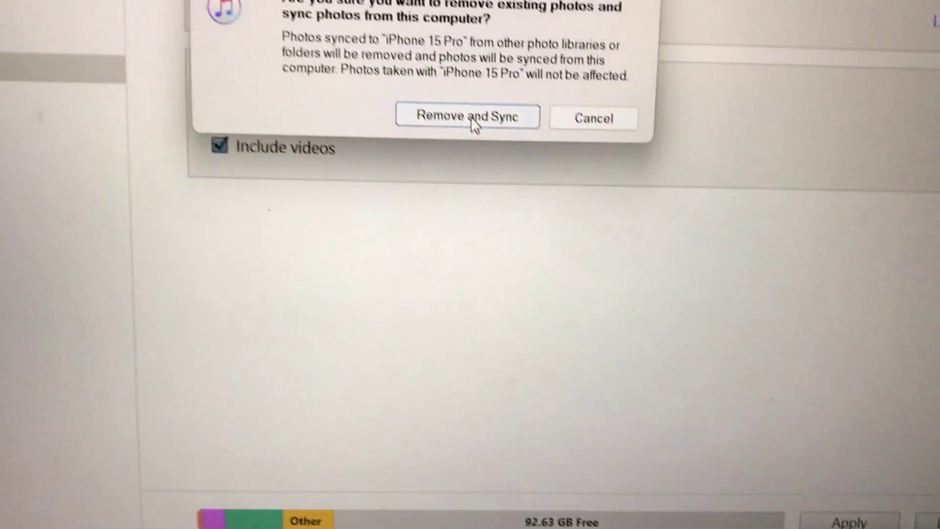
pyautogui.click(474, 125)
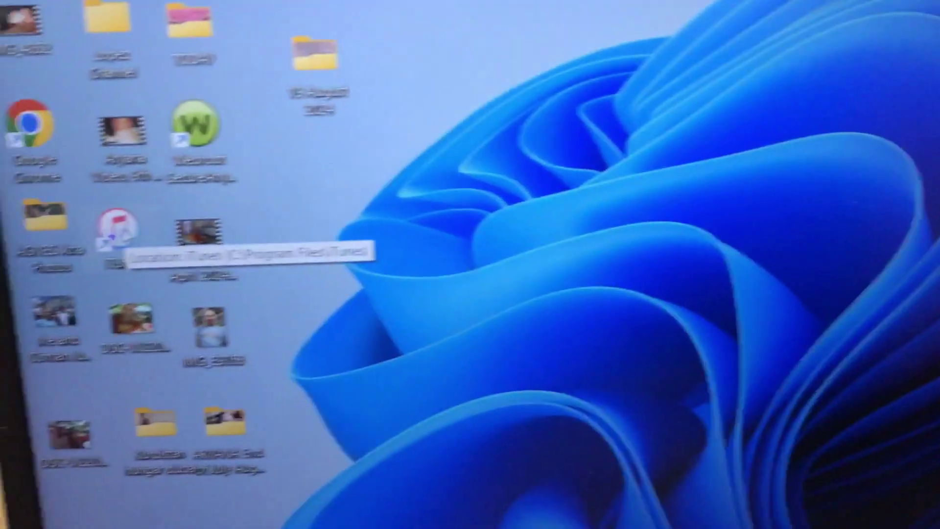
# Reopen iTunes and enable Sync Photos for the iPhone 15 Pro with videos included.
pyautogui.doubleClick(116, 226)
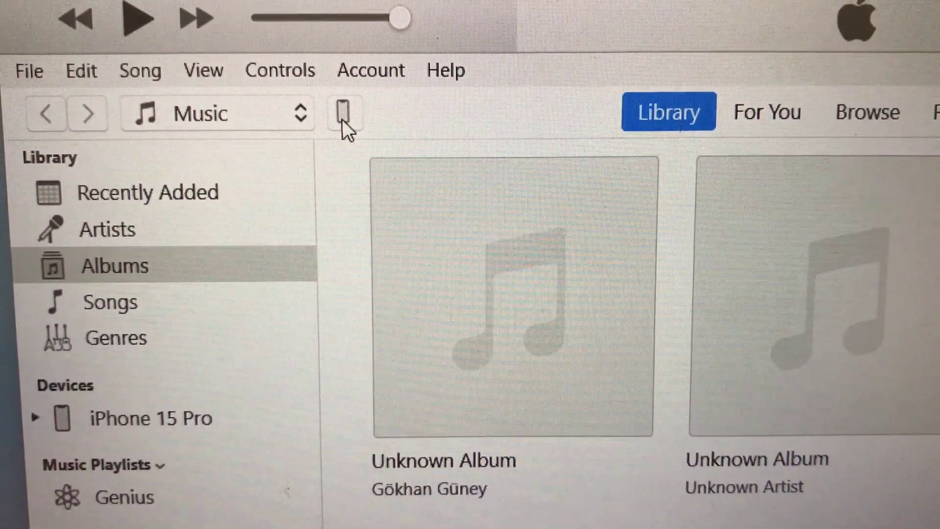
pyautogui.click(347, 112)
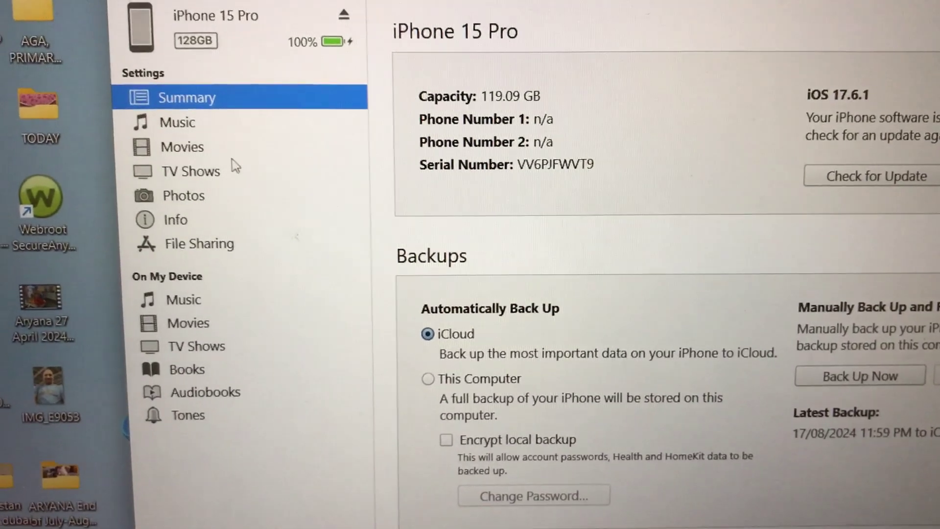
pyautogui.click(221, 200)
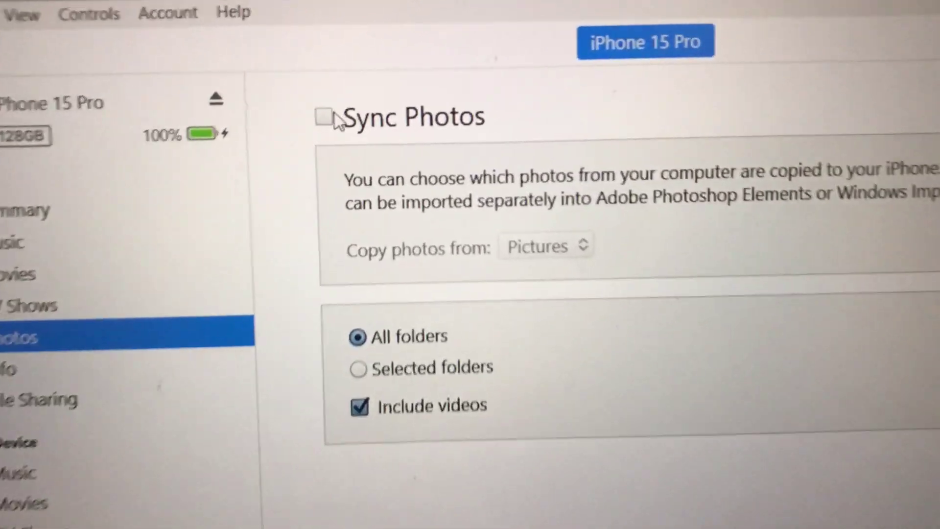
pyautogui.click(296, 115)
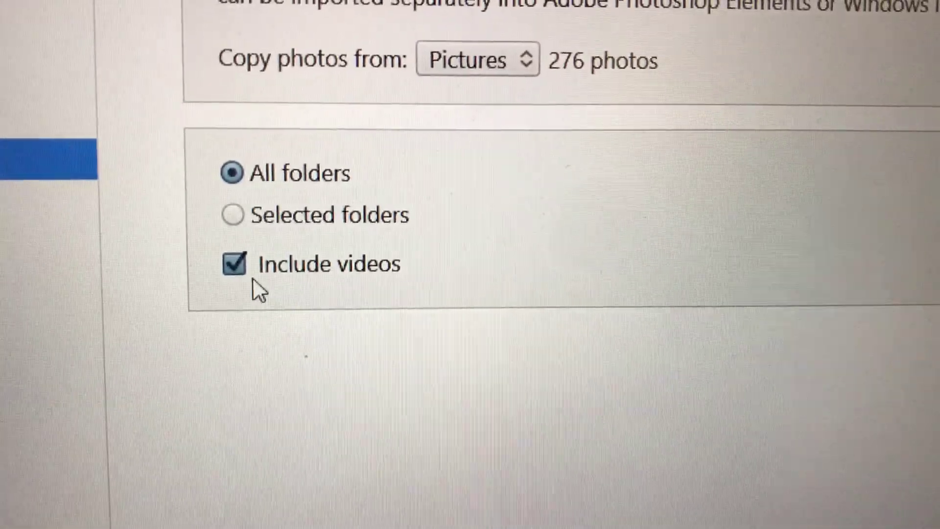
pyautogui.click(238, 287)
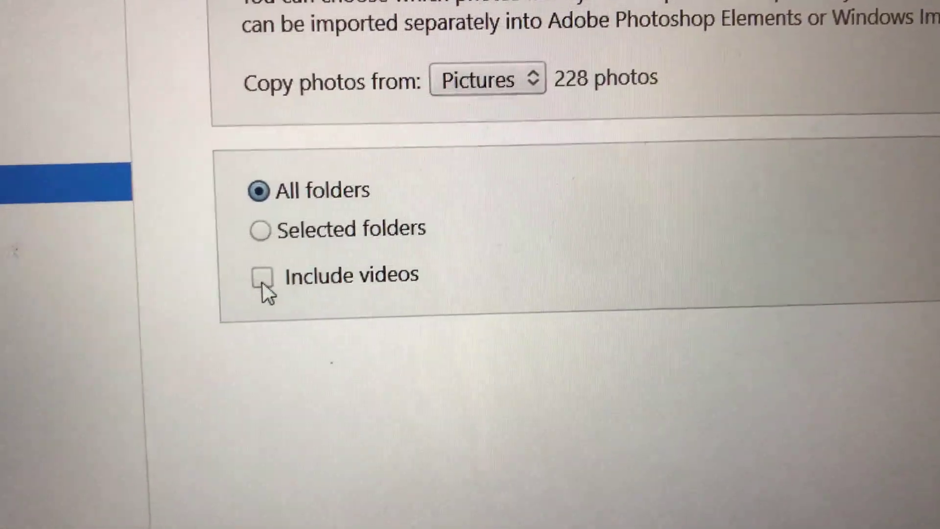
pyautogui.click(277, 270)
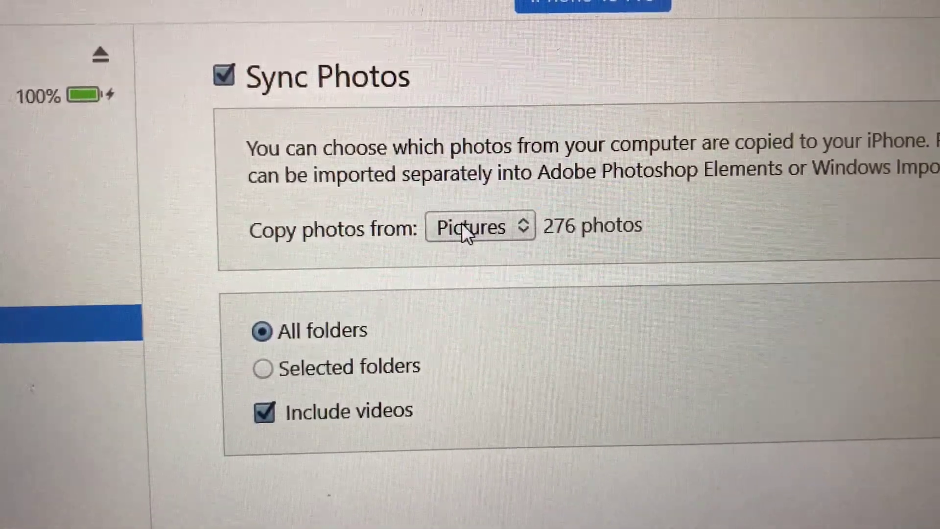
# Set the photo source to the 19 August 2024 folder on the Desktop.
pyautogui.click(462, 223)
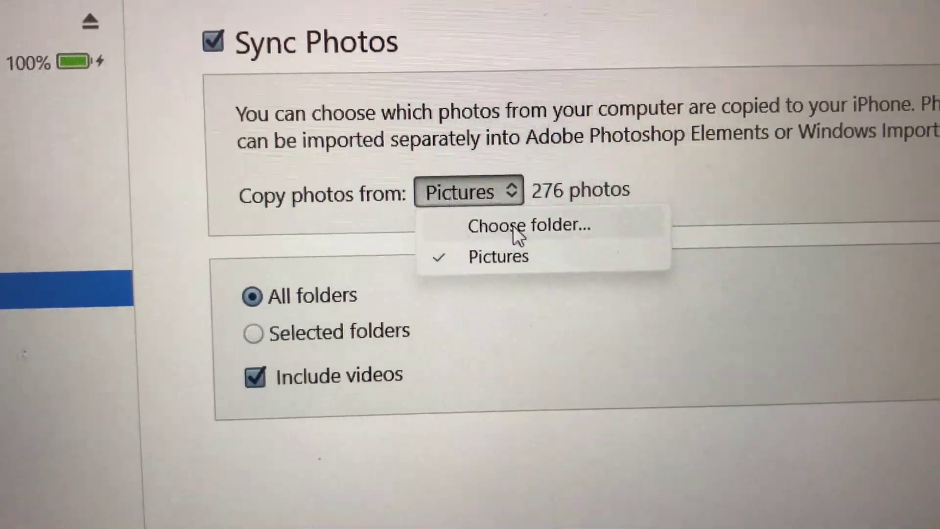
pyautogui.click(512, 227)
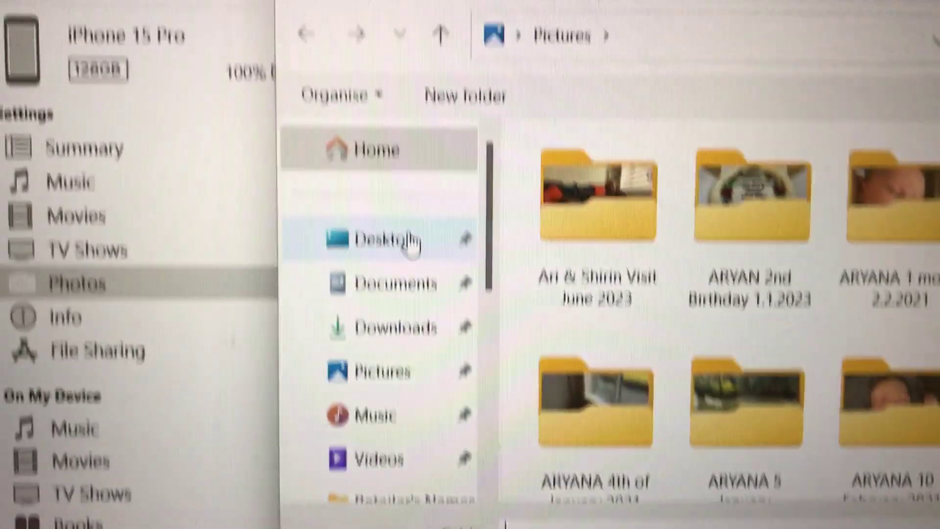
pyautogui.click(373, 136)
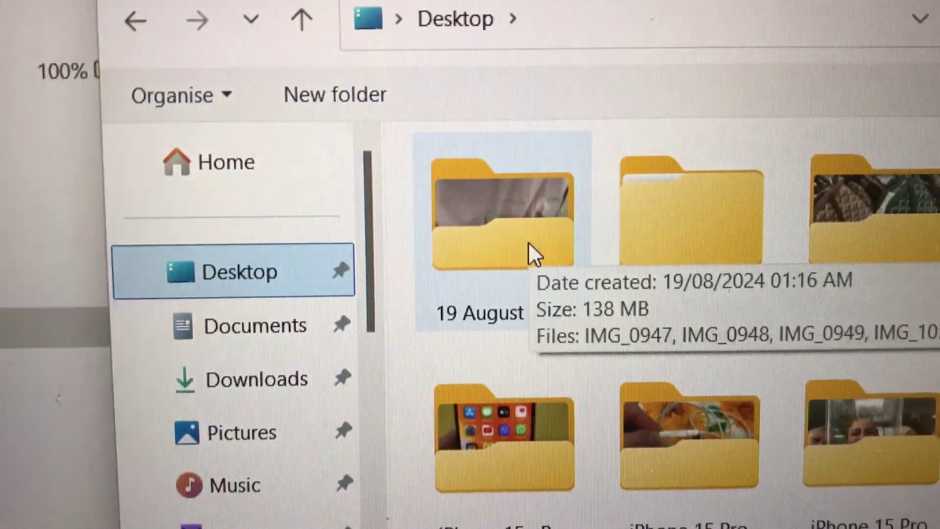
pyautogui.click(543, 242)
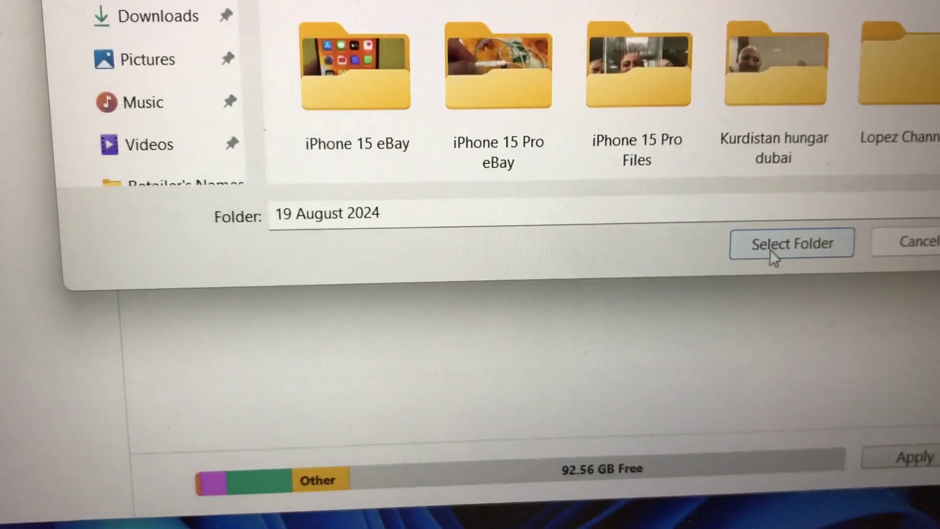
pyautogui.click(779, 235)
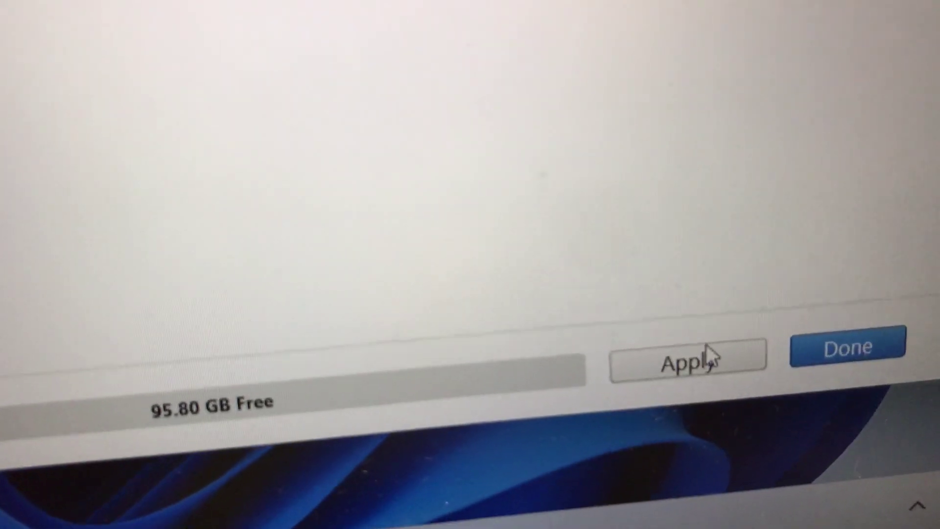
# Apply the new photo settings and sync them to the iPhone 15 Pro.
pyautogui.click(706, 379)
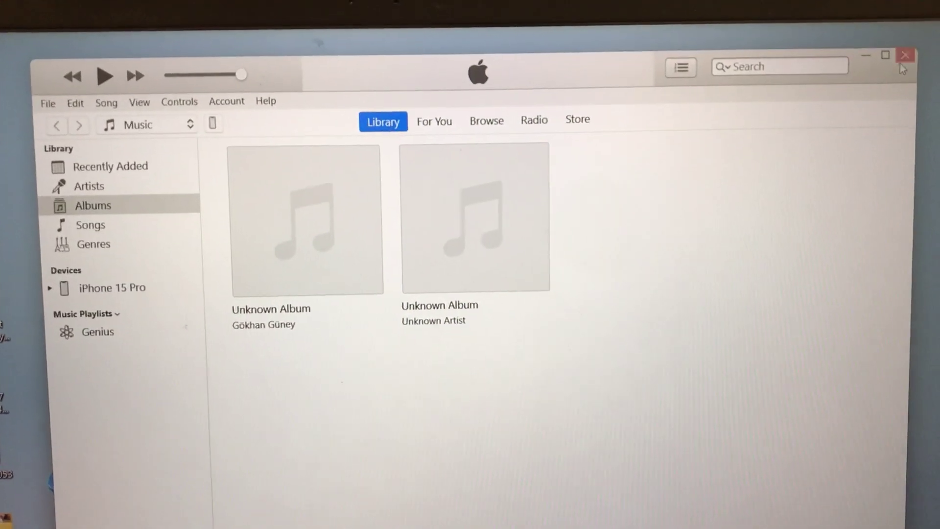
# Quit iTunes, returning to the desktop.
pyautogui.click(886, 3)
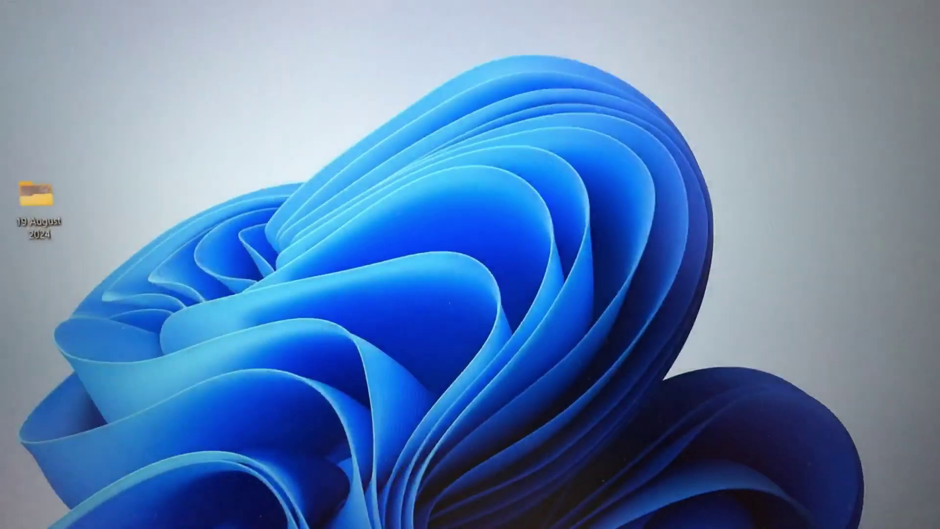